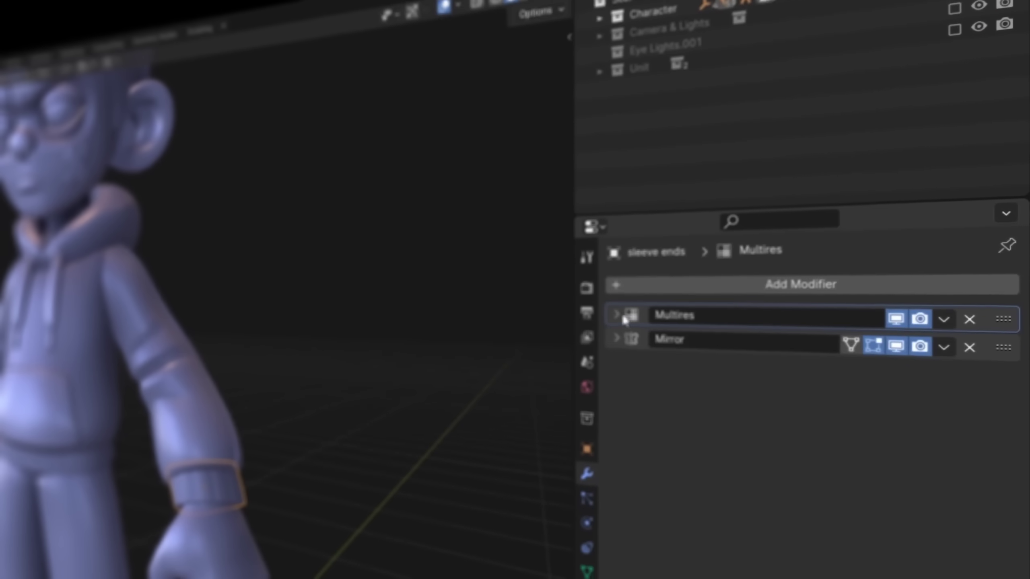
Raise Multires viewport levels to 2, then apply the sleeve ends' Multires and Mirror modifiers
{"action": "left_click", "coordinate": [611, 327]}
{"action": "left_click", "coordinate": [975, 298]}
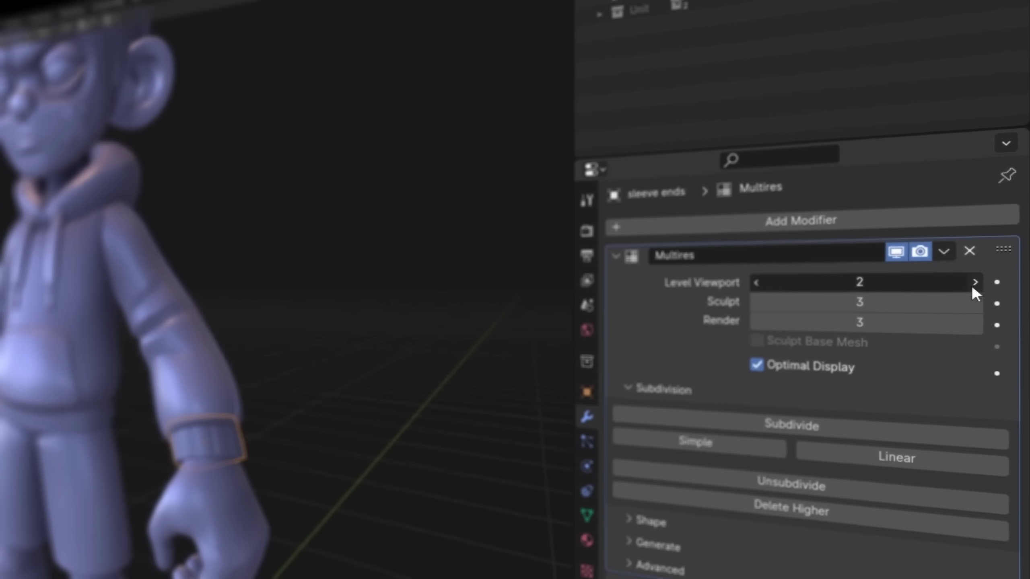
{"action": "left_click", "coordinate": [944, 266]}
{"action": "left_click", "coordinate": [947, 233]}
{"action": "left_click", "coordinate": [945, 219]}
{"action": "left_click", "coordinate": [946, 220]}
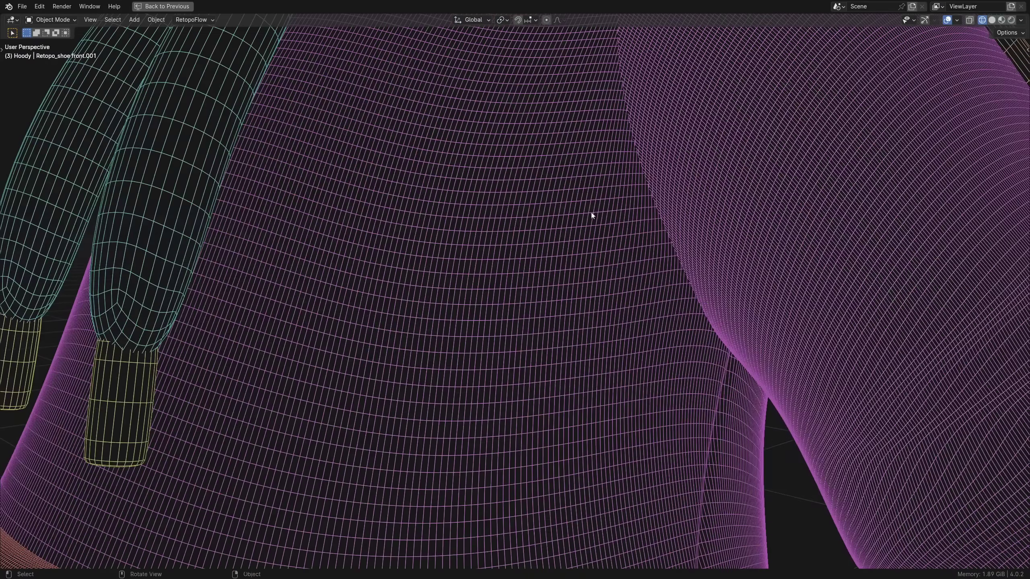
Test-move the head and Shorts off the body, undo both, and start adding a hoody base modifier
{"action": "scroll", "coordinate": [588, 208], "scroll_direction": "down", "scroll_amount": 5}
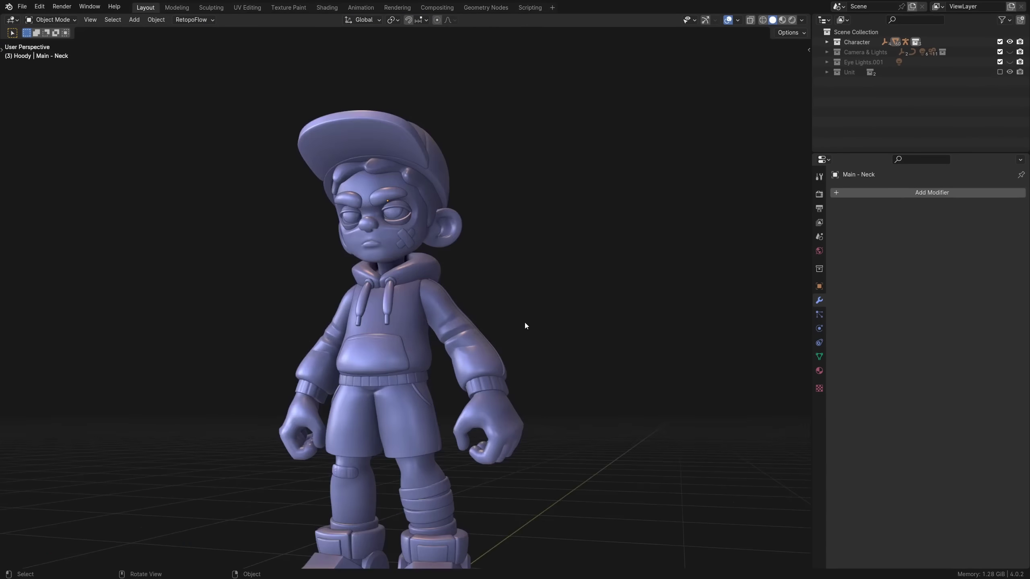
{"action": "middle_click_drag", "start_coordinate": [525, 326], "coordinate": [533, 354]}
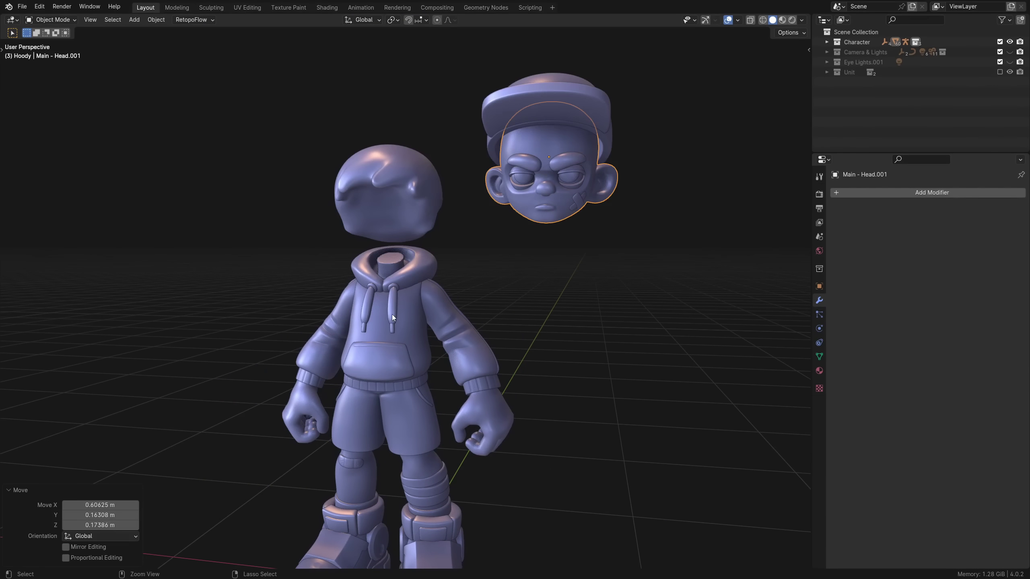
{"action": "key", "text": "ctrl+z"}
{"action": "left_click", "coordinate": [412, 332]}
{"action": "left_click", "coordinate": [396, 409]}
{"action": "key", "text": "g"}
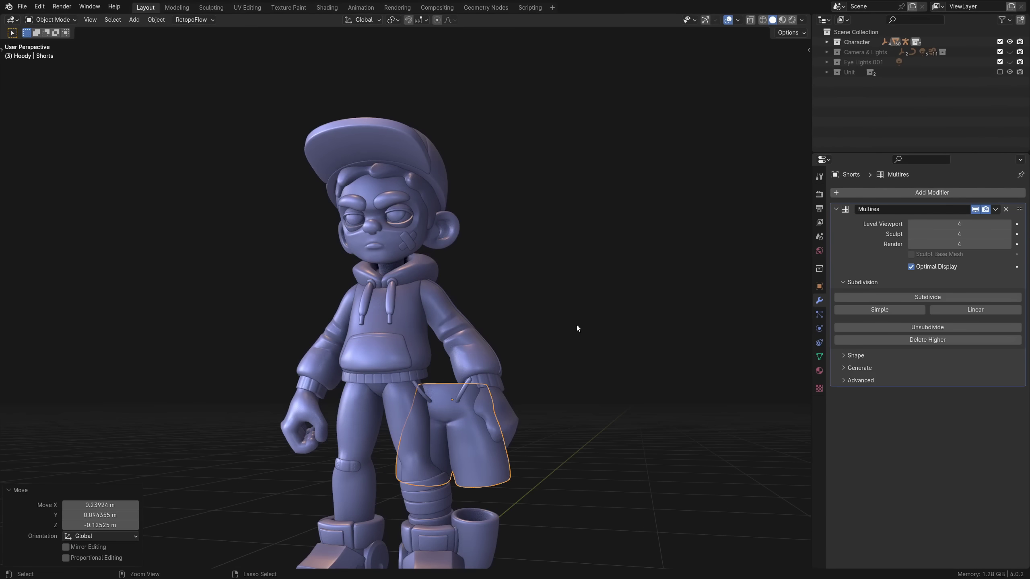
{"action": "key", "text": "ctrl+z"}
{"action": "middle_click_drag", "start_coordinate": [574, 321], "coordinate": [481, 298]}
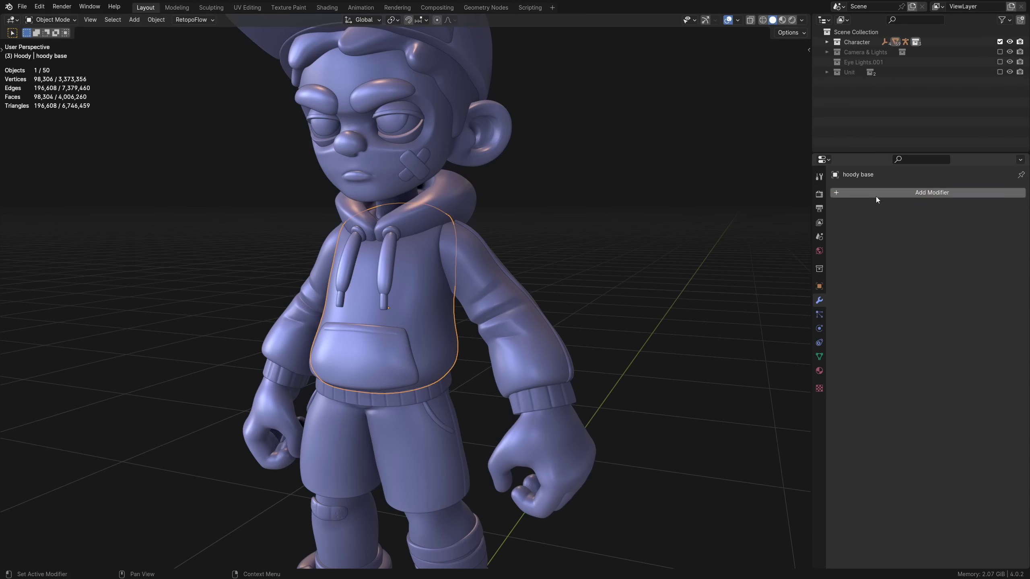
{"action": "left_click", "coordinate": [884, 194]}
Add a Boolean modifier to the hoody base and apply it to merge the sleeves
{"action": "mouse_move", "coordinate": [864, 232]}
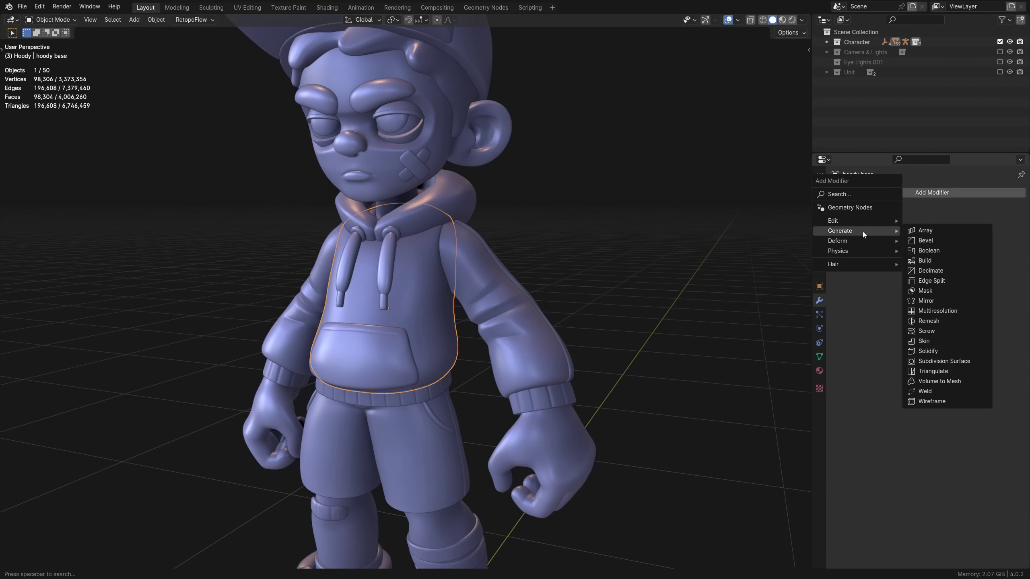
{"action": "left_click", "coordinate": [965, 250]}
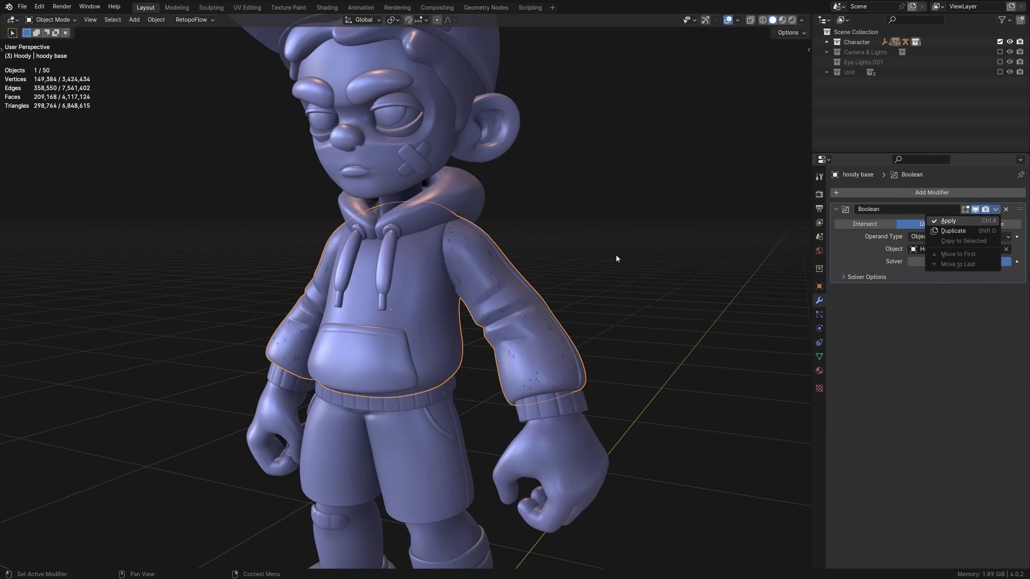
{"action": "key", "text": "ctrl+a"}
Inspect the merged hoodie in local view and Edit Mode, then give the head a Decimate of .25
{"action": "key", "text": "KP_Divide"}
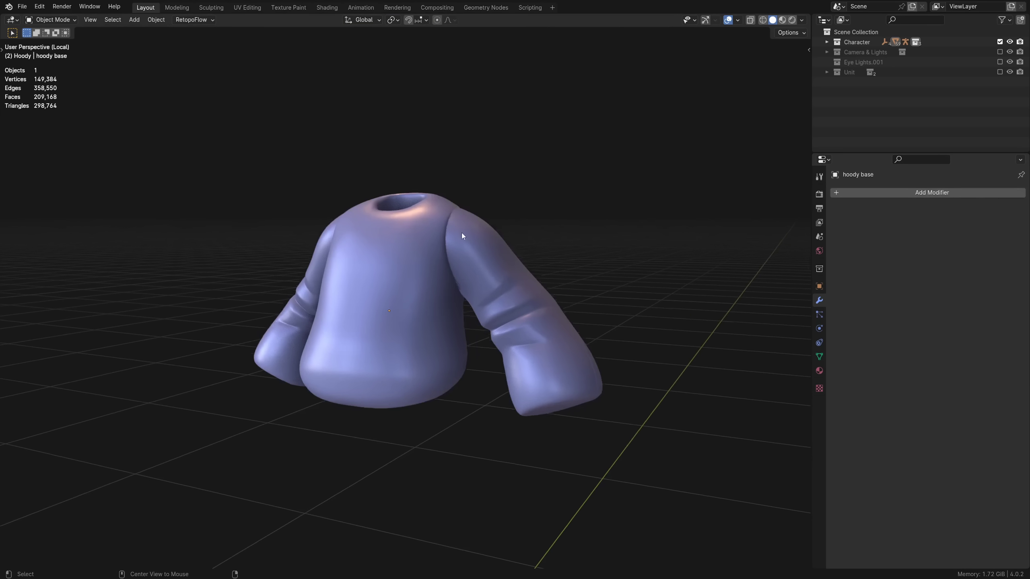
{"action": "scroll", "coordinate": [472, 260], "scroll_direction": "up", "scroll_amount": 5}
{"action": "scroll", "coordinate": [454, 277], "scroll_direction": "down", "scroll_amount": 5}
{"action": "key", "text": "Tab"}
{"action": "middle_click_drag", "start_coordinate": [442, 277], "coordinate": [460, 281]}
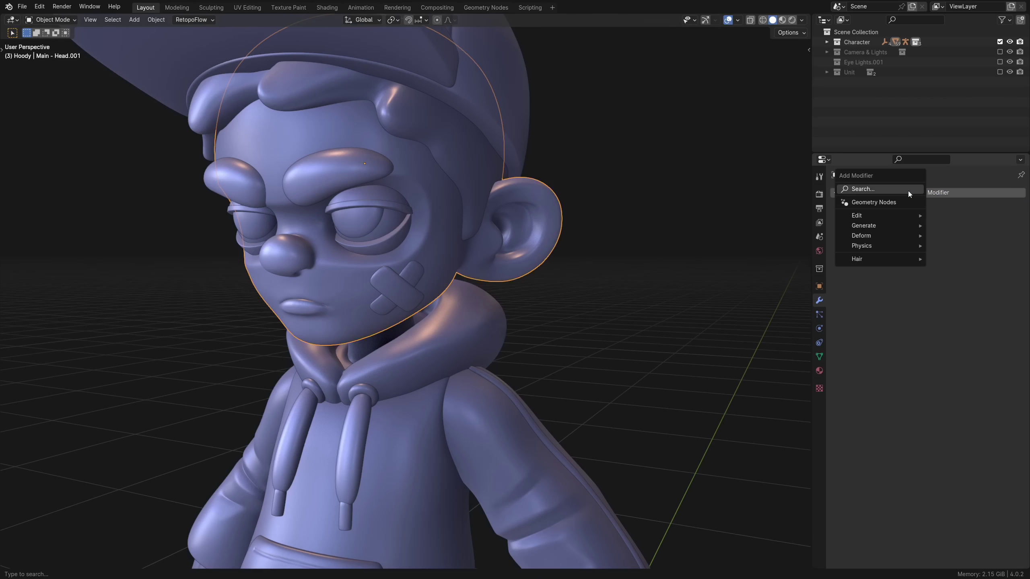
{"action": "type", "text": "d"}
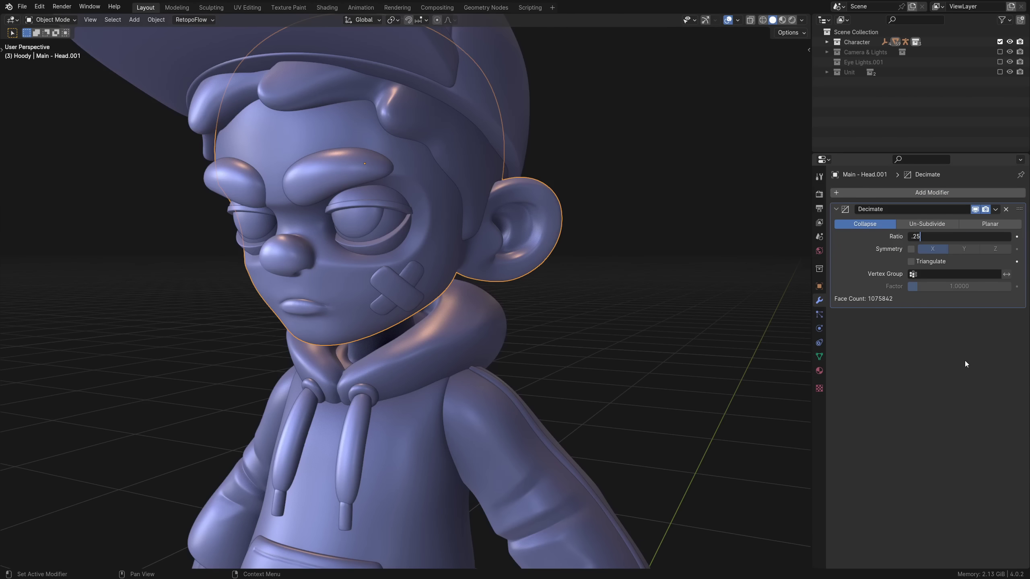
Apply the head's 0.25 Decimate, inspect its geometry, then apply the sleeve ends' Multires
{"action": "key", "text": "Return"}
{"action": "key", "text": "ctrl+a"}
{"action": "key", "text": "Tab"}
{"action": "scroll", "coordinate": [608, 251], "scroll_direction": "up", "scroll_amount": 5}
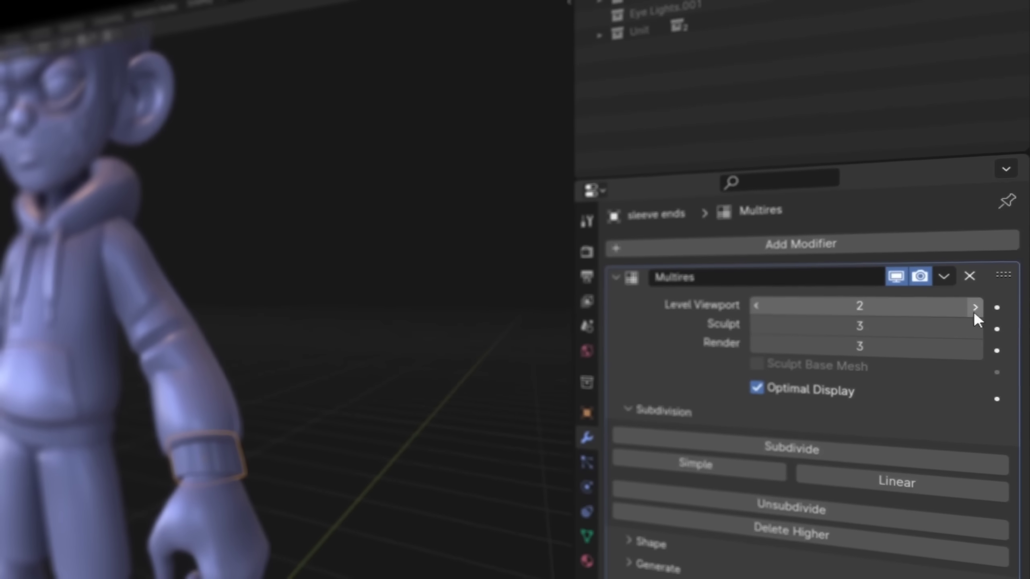
{"action": "left_click", "coordinate": [943, 275]}
{"action": "key", "text": "ctrl+a"}
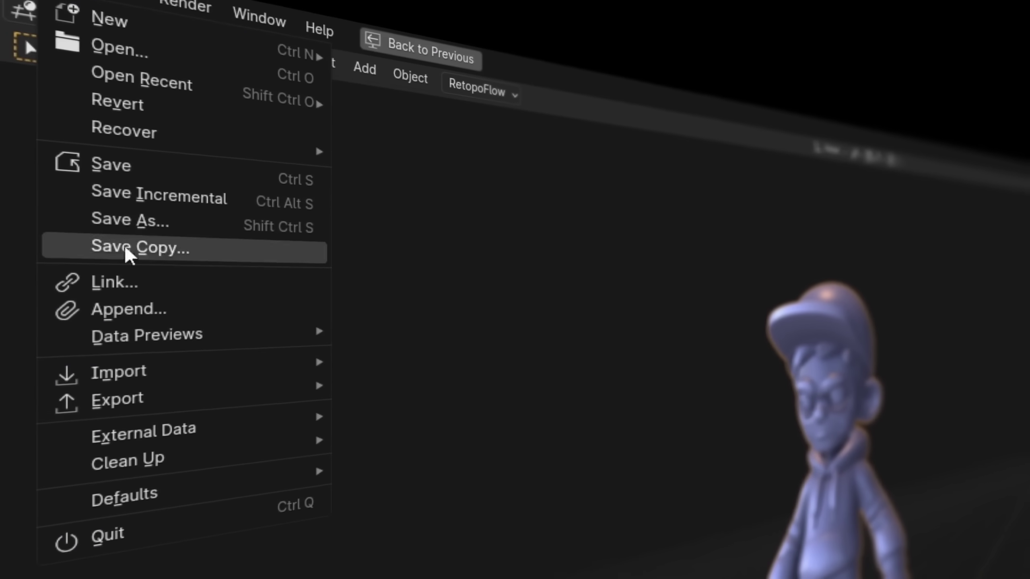
Export collectable - booled.stl into the stl folder and inspect the torso's 1.8-million-face mesh
{"action": "mouse_move", "coordinate": [170, 385]}
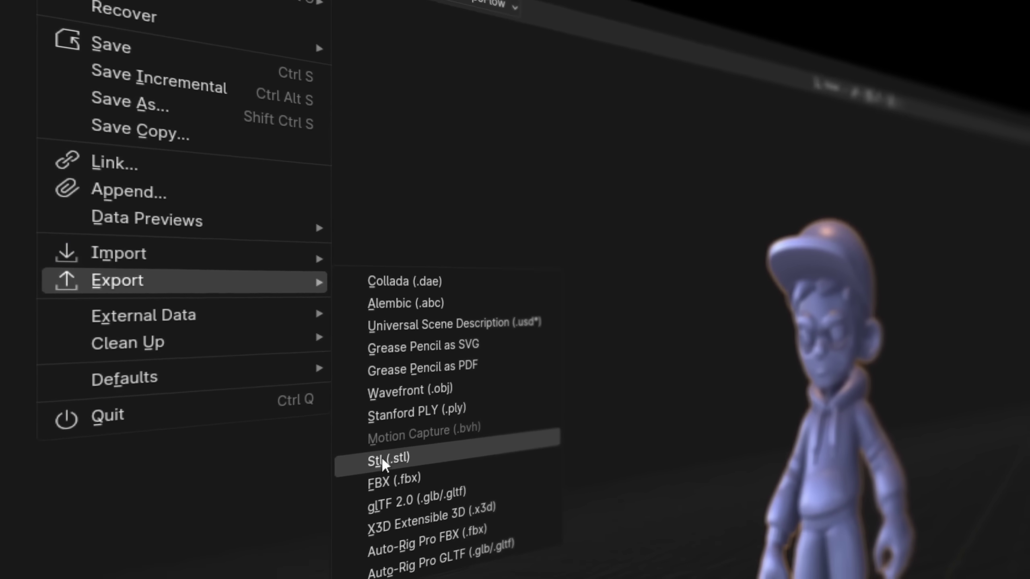
{"action": "left_click", "coordinate": [441, 446]}
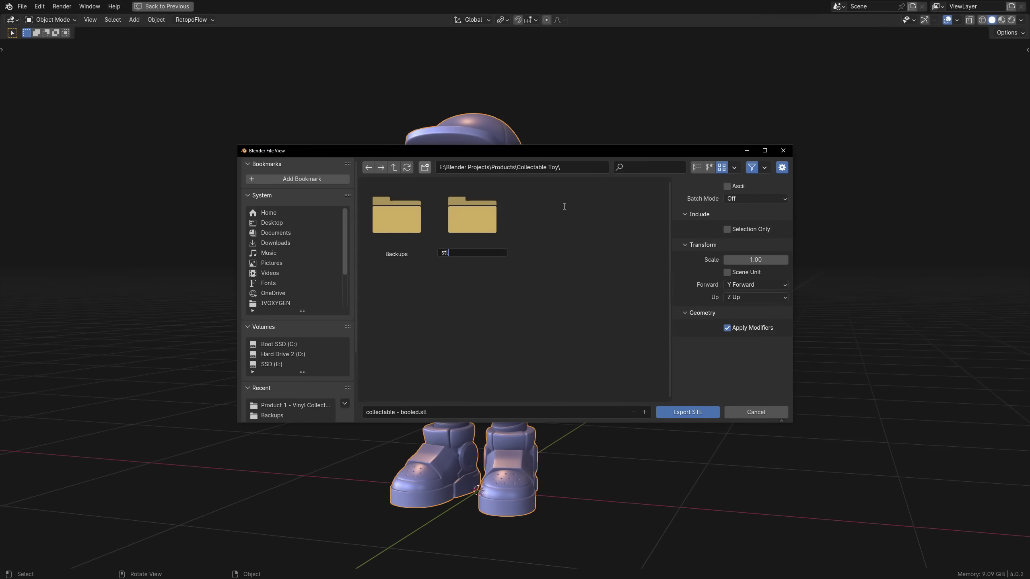
{"action": "double_click", "coordinate": [461, 207]}
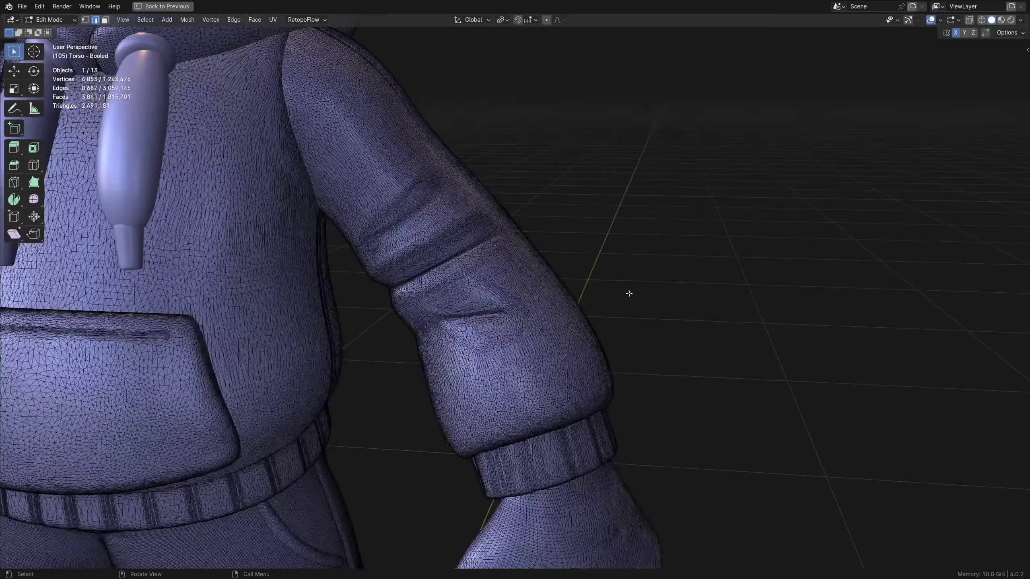
{"action": "middle_click_drag", "start_coordinate": [627, 292], "coordinate": [533, 234]}
{"action": "middle_click_drag", "start_coordinate": [619, 311], "coordinate": [663, 304]}
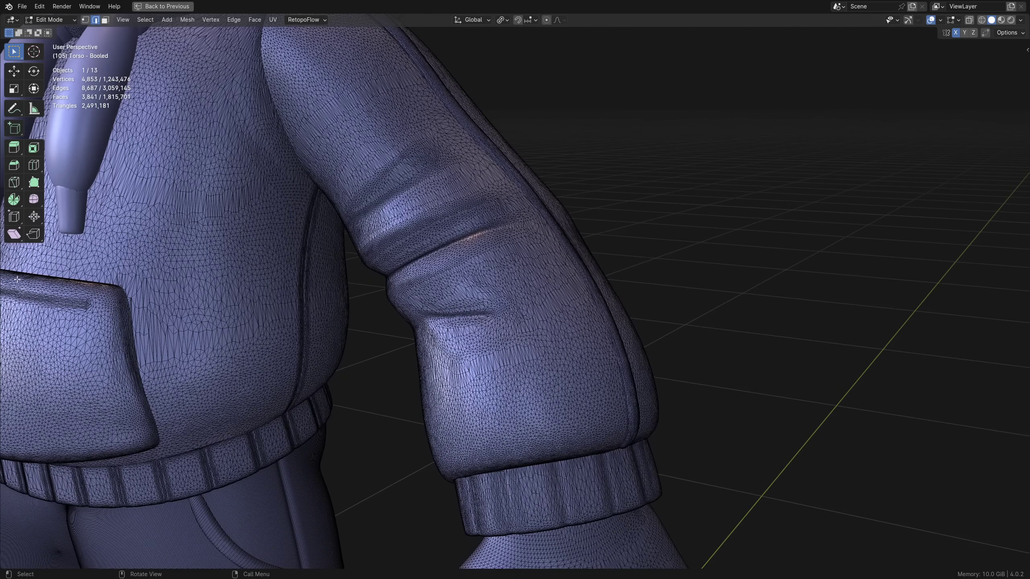
Return to Object Mode and load collectable 1.stl into Chitubox Basic
{"action": "key", "text": "Tab"}
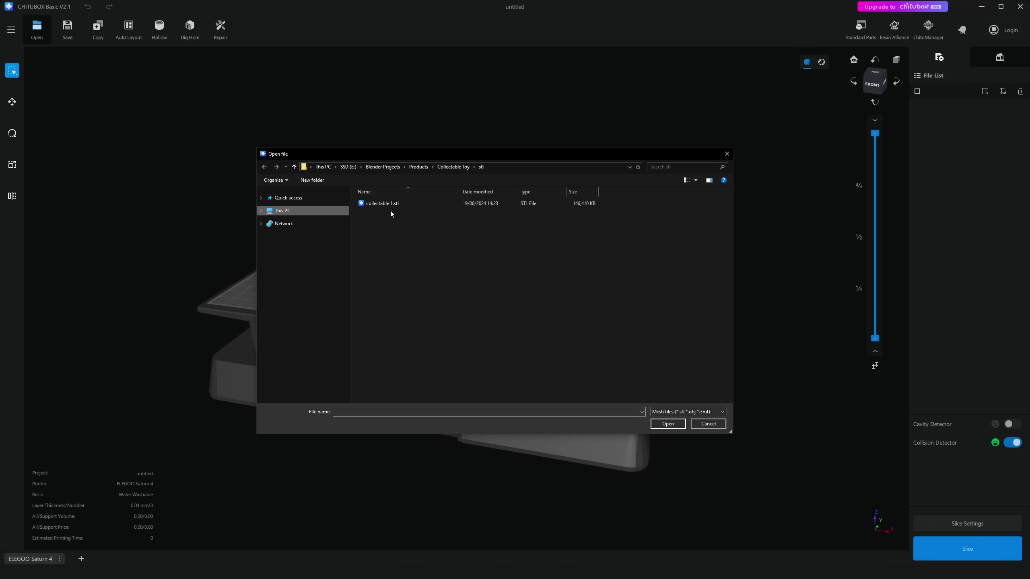
{"action": "double_click", "coordinate": [379, 206]}
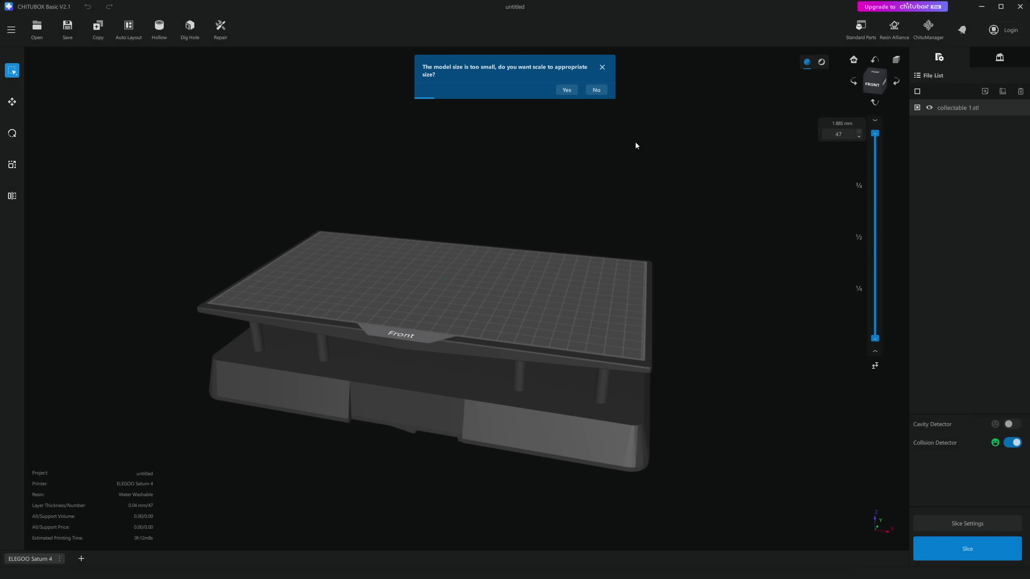
Accept rescaling the figure to 127 mm tall and rotate it to lie flat (Y 89°, Z -97°)
{"action": "left_click", "coordinate": [567, 89]}
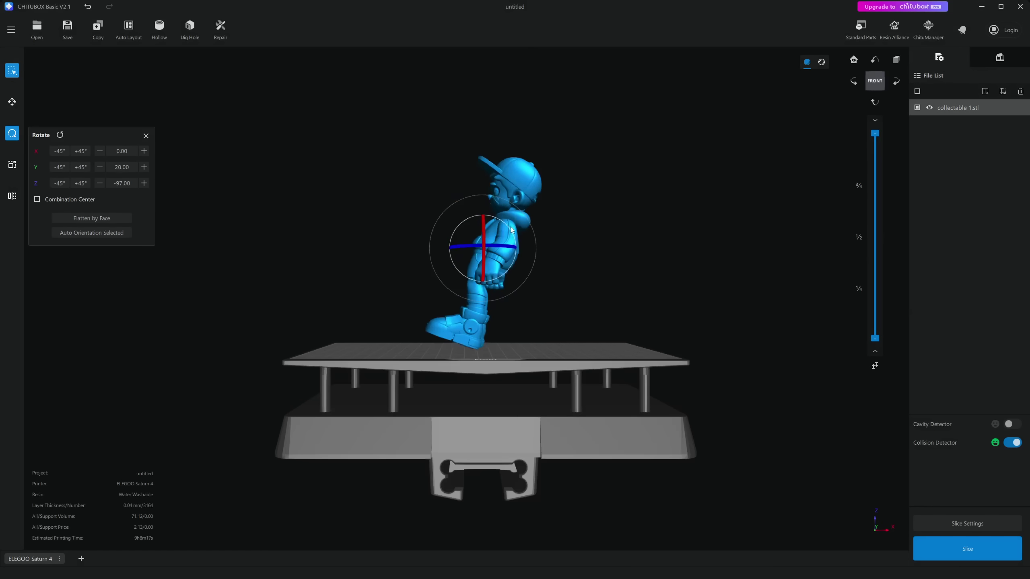
{"action": "left_click_drag", "start_coordinate": [527, 248], "coordinate": [520, 236]}
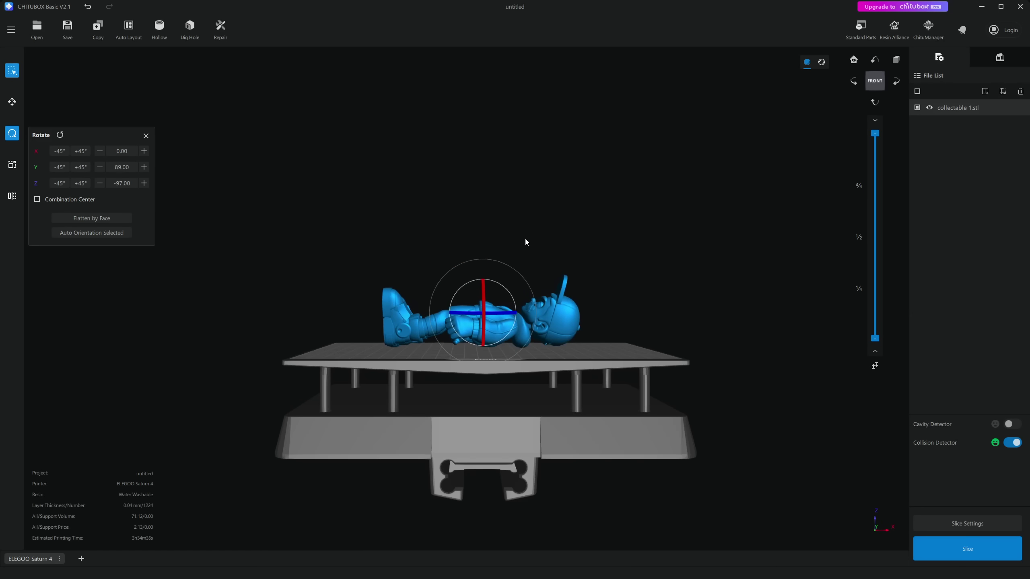
Add Light-preset auto supports under the figure, check them from front and back, and slice
{"action": "left_click", "coordinate": [999, 57]}
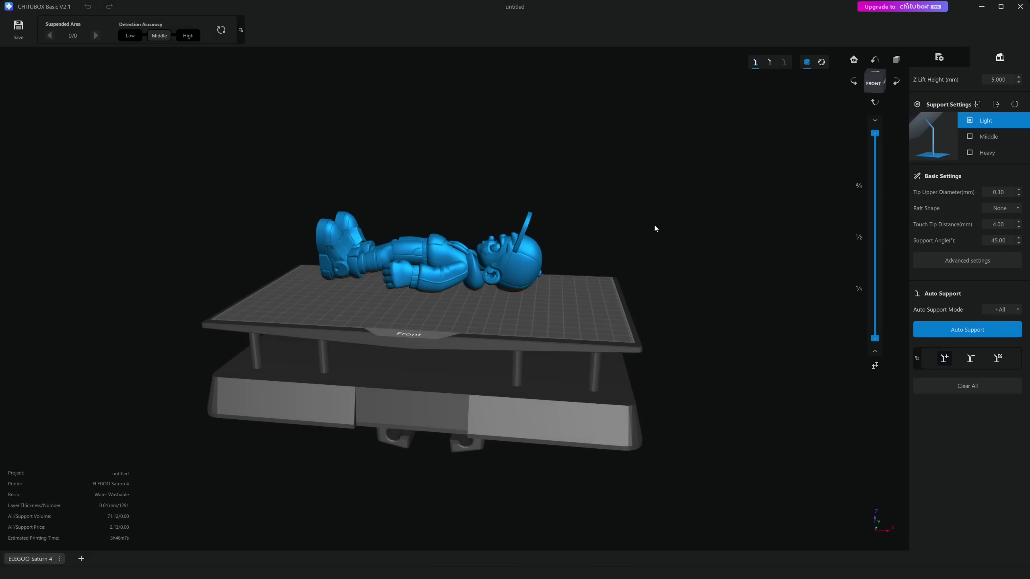
{"action": "left_click_drag", "start_coordinate": [654, 224], "coordinate": [781, 234]}
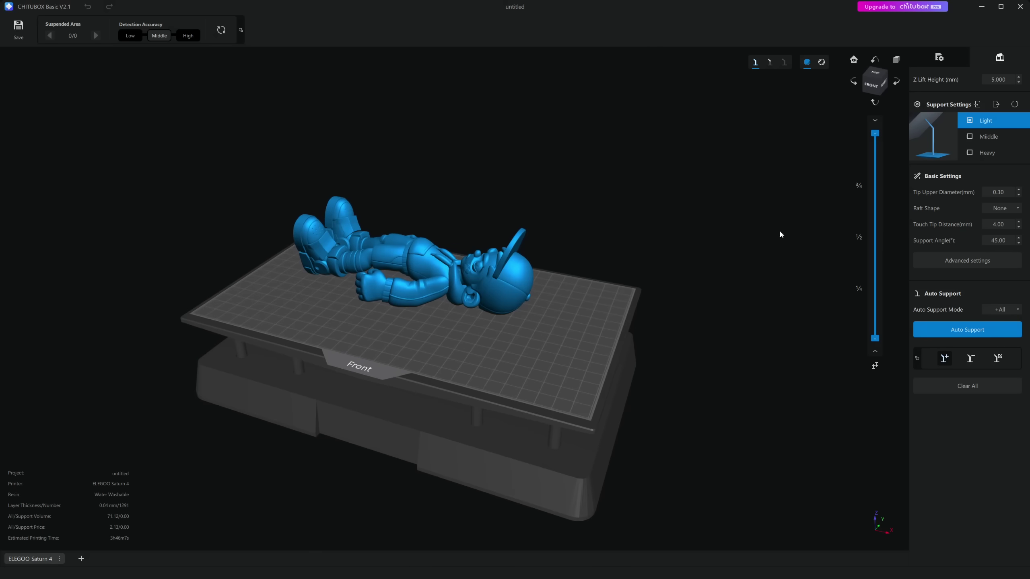
{"action": "left_click", "coordinate": [983, 331]}
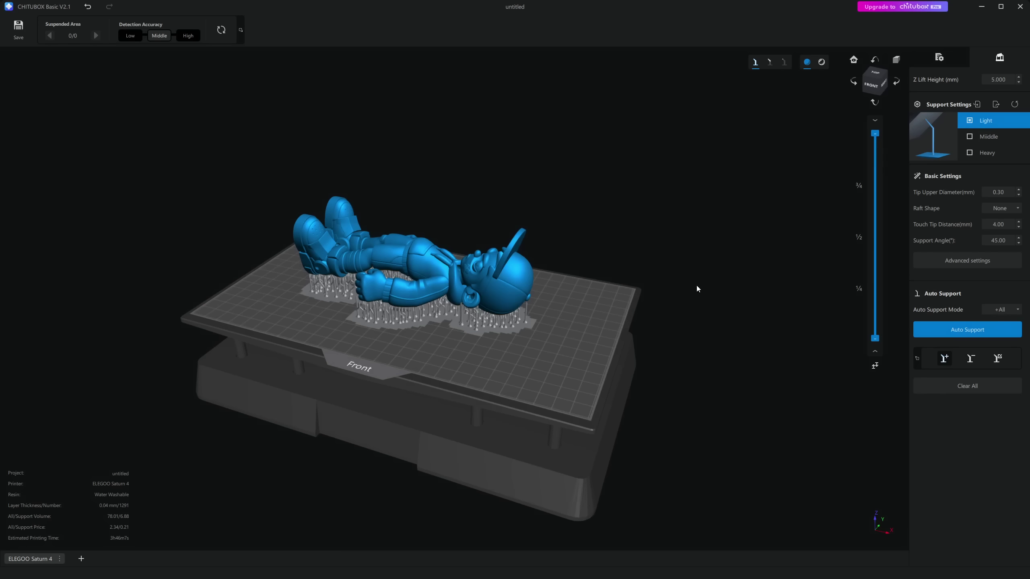
{"action": "left_click_drag", "start_coordinate": [696, 283], "coordinate": [353, 288]}
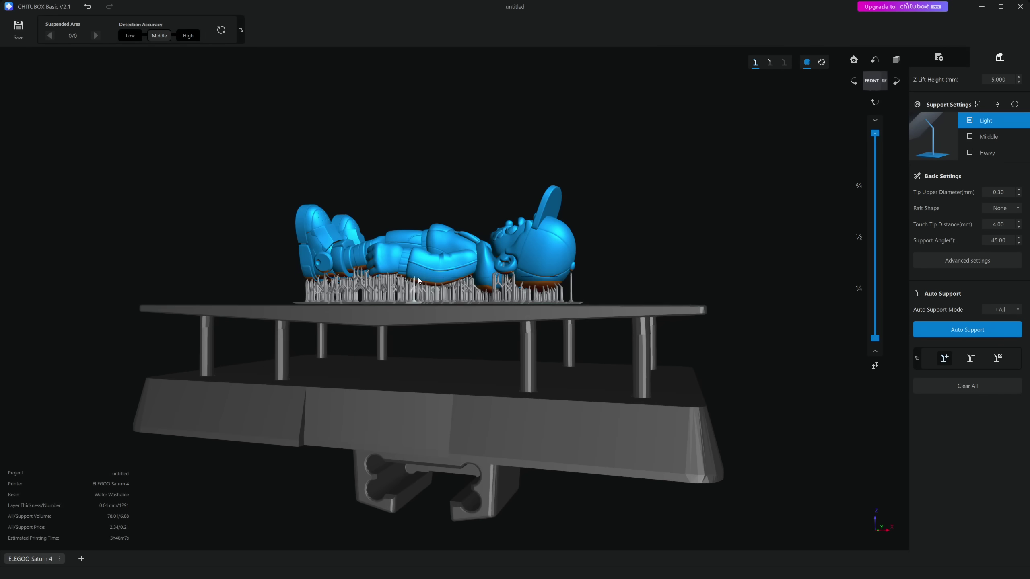
{"action": "left_click_drag", "start_coordinate": [455, 254], "coordinate": [610, 249]}
{"action": "left_click", "coordinate": [967, 548]}
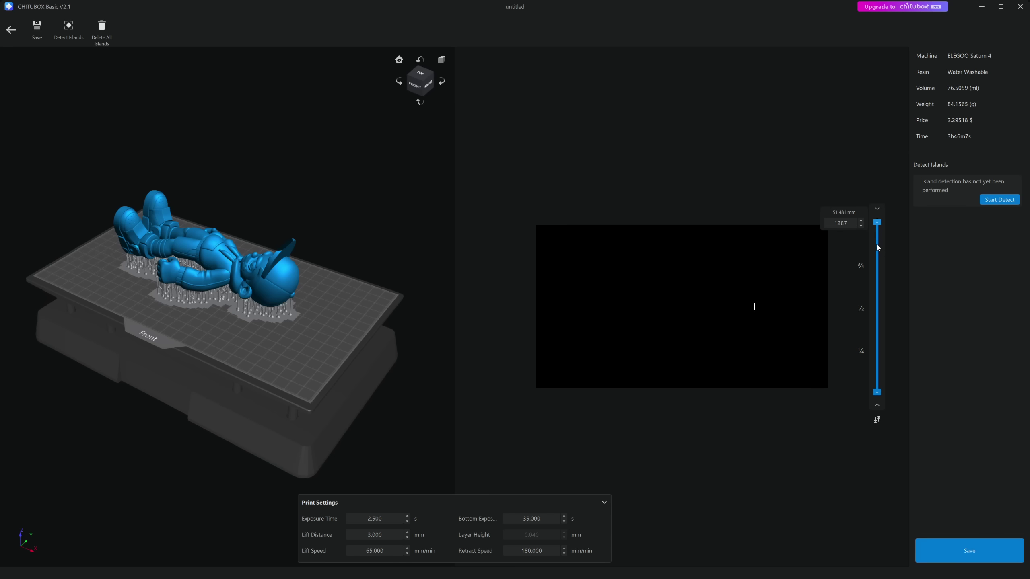
Step the slice preview down past layer 803 to about layer 188
{"action": "left_click_drag", "start_coordinate": [871, 259], "coordinate": [865, 291]}
{"action": "left_click_drag", "start_coordinate": [267, 236], "coordinate": [316, 243]}
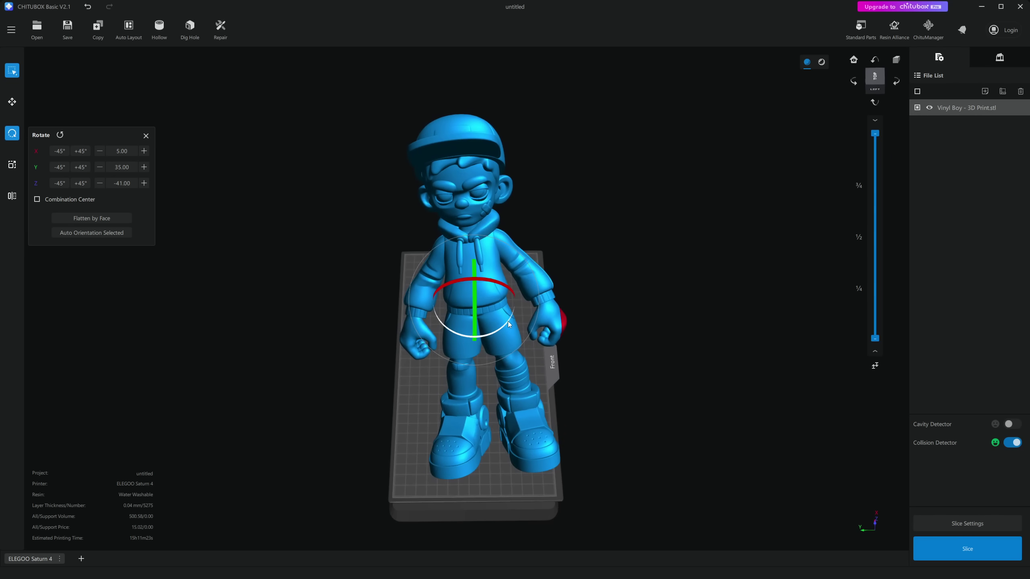
Undo the last rotation change on the standing Vinyl Boy figure
{"action": "key", "text": "ctrl+z"}
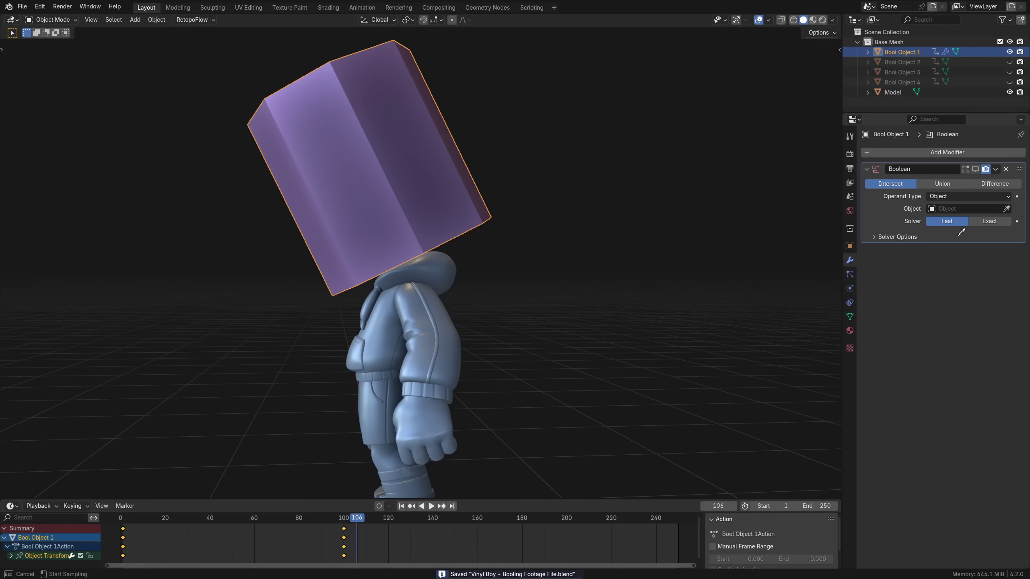
Apply the Intersect Boolean to cut out the head, shift it along X, and set the cube's height
{"action": "middle_click_drag", "start_coordinate": [598, 292], "coordinate": [738, 338]}
{"action": "key", "text": "ctrl+a"}
{"action": "key", "text": "g"}
{"action": "key", "text": "x"}
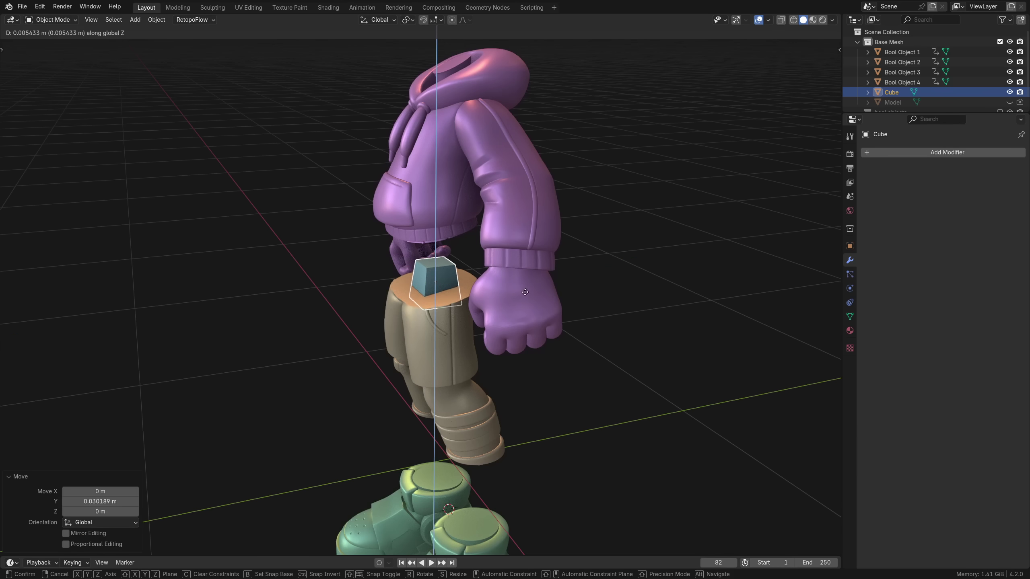
{"action": "left_click", "coordinate": [525, 287]}
{"action": "middle_click_drag", "start_coordinate": [602, 290], "coordinate": [664, 285]}
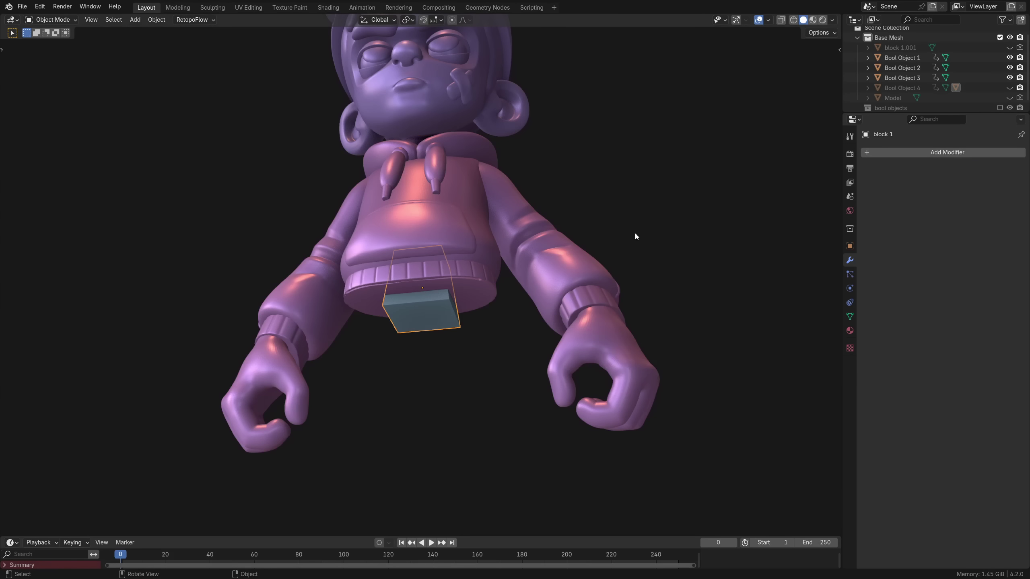
Hide block 1 to reveal the hoodie's rectangular hole, then advance the timeline to separate the parts
{"action": "key", "text": "h"}
{"action": "middle_click_drag", "start_coordinate": [635, 236], "coordinate": [524, 350]}
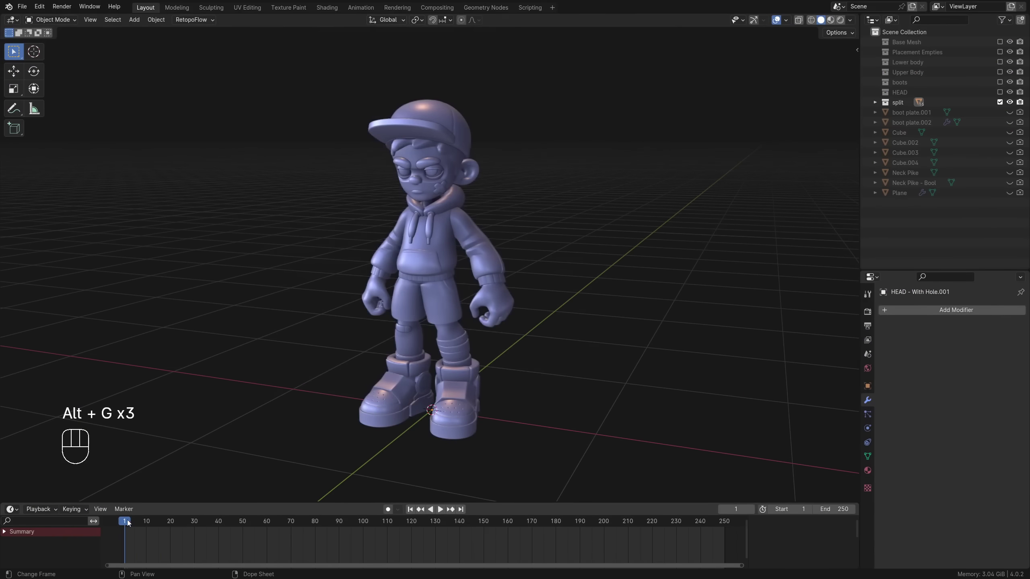
{"action": "left_click_drag", "start_coordinate": [128, 524], "coordinate": [172, 531]}
{"action": "middle_click_drag", "start_coordinate": [371, 441], "coordinate": [375, 424], "text": "shift"}
{"action": "middle_click_drag", "start_coordinate": [375, 424], "coordinate": [398, 391], "text": "ctrl"}
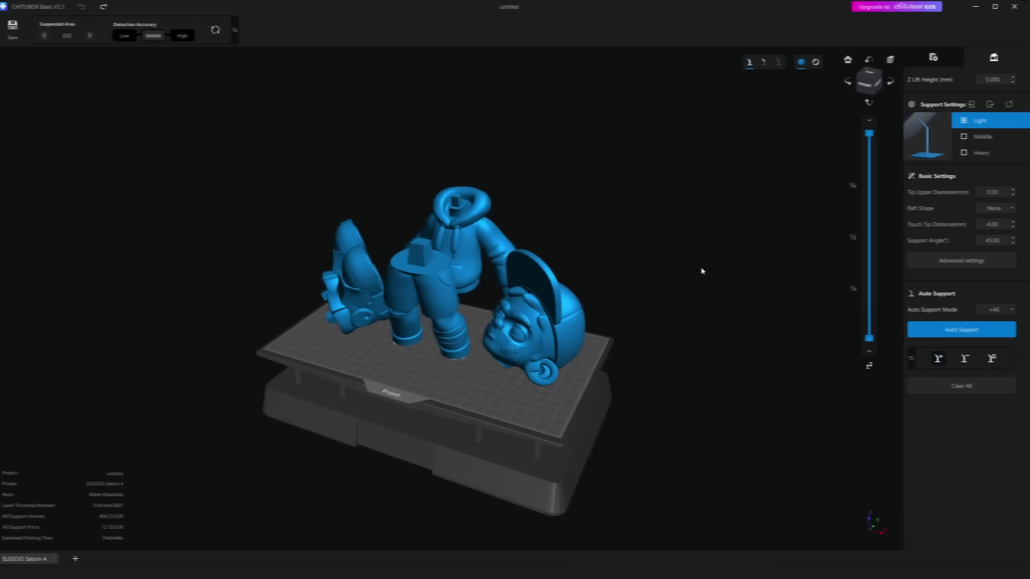
{"action": "left_click_drag", "start_coordinate": [701, 269], "coordinate": [641, 318]}
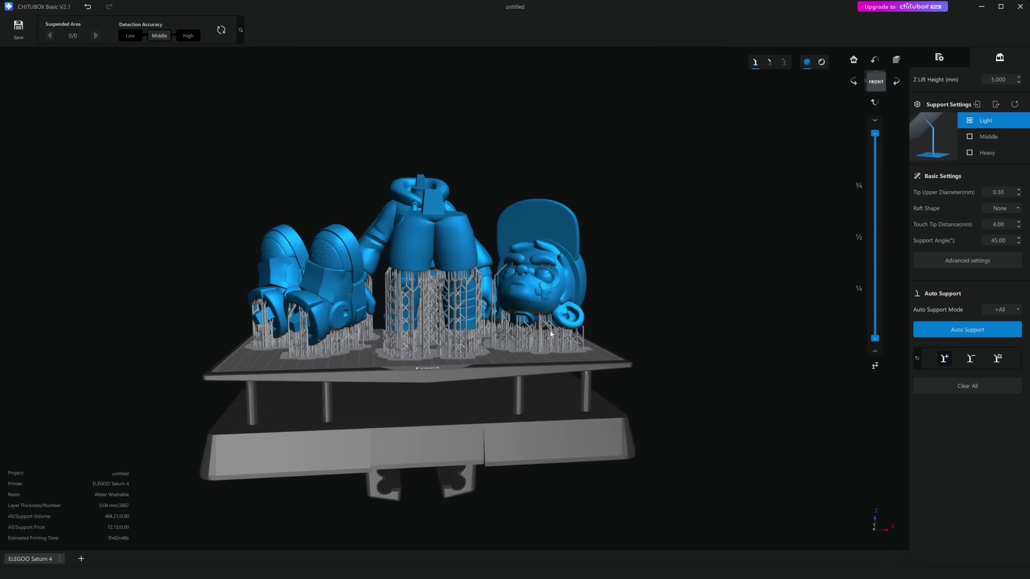
Zoom and orbit to inspect the light auto-supports under the head, body and leg pieces from plate level
{"action": "scroll", "coordinate": [469, 353], "scroll_direction": "up", "scroll_amount": 3}
{"action": "mouse_move", "coordinate": [470, 353]}
{"action": "left_mouse_down"}
{"action": "mouse_move", "coordinate": [513, 332]}
{"action": "mouse_move", "coordinate": [461, 328]}
{"action": "mouse_move", "coordinate": [476, 350]}
{"action": "left_mouse_up"}
{"action": "scroll", "coordinate": [476, 353], "scroll_direction": "down", "scroll_amount": 5}
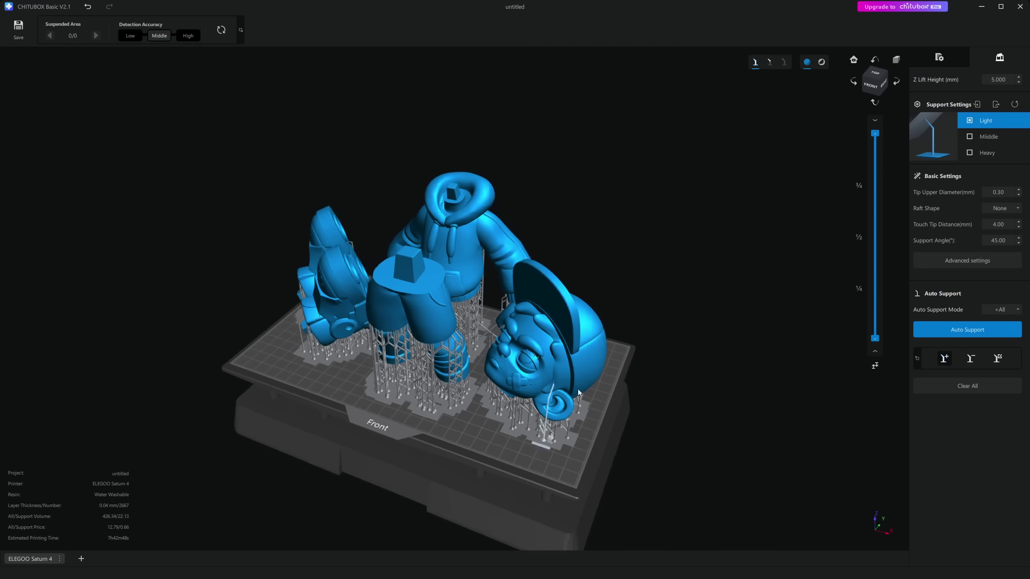